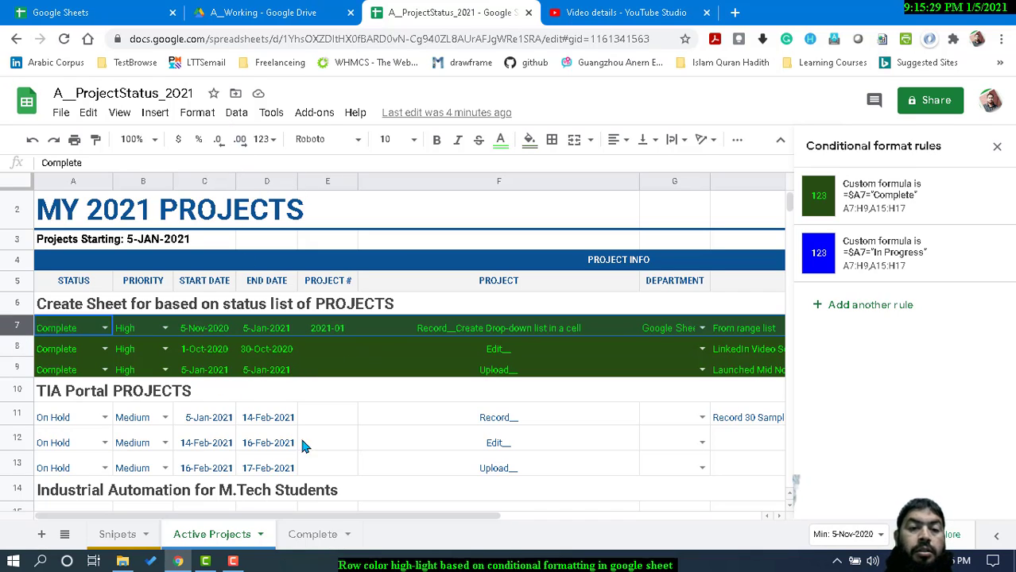
# Switch the status of the project in row 7 to Not Started and back to Complete
pyautogui.scroll(1, 325, 449)
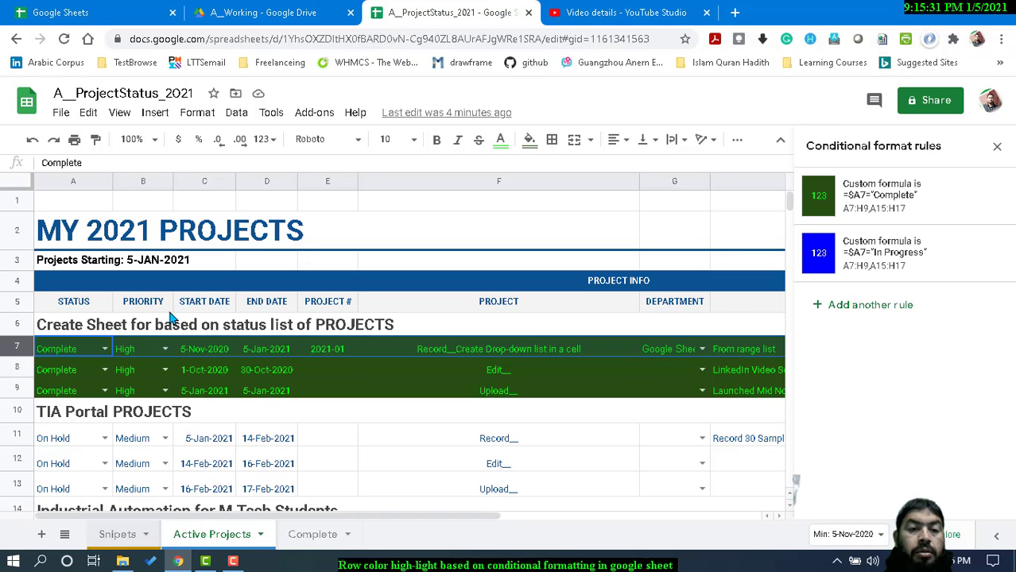
pyautogui.scroll(-2, 248, 343)
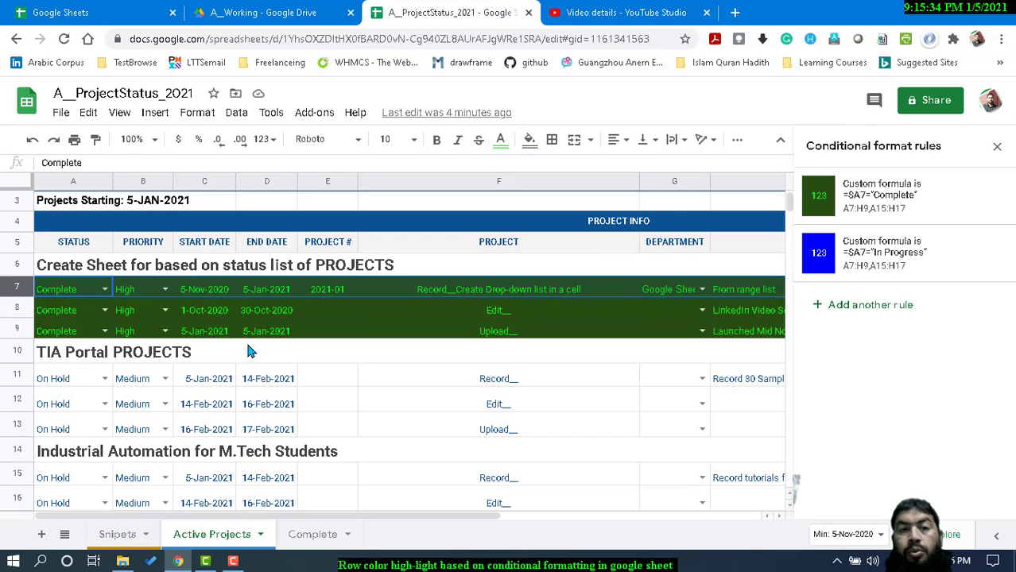
pyautogui.scroll(2, 248, 344)
pyautogui.click(186, 391)
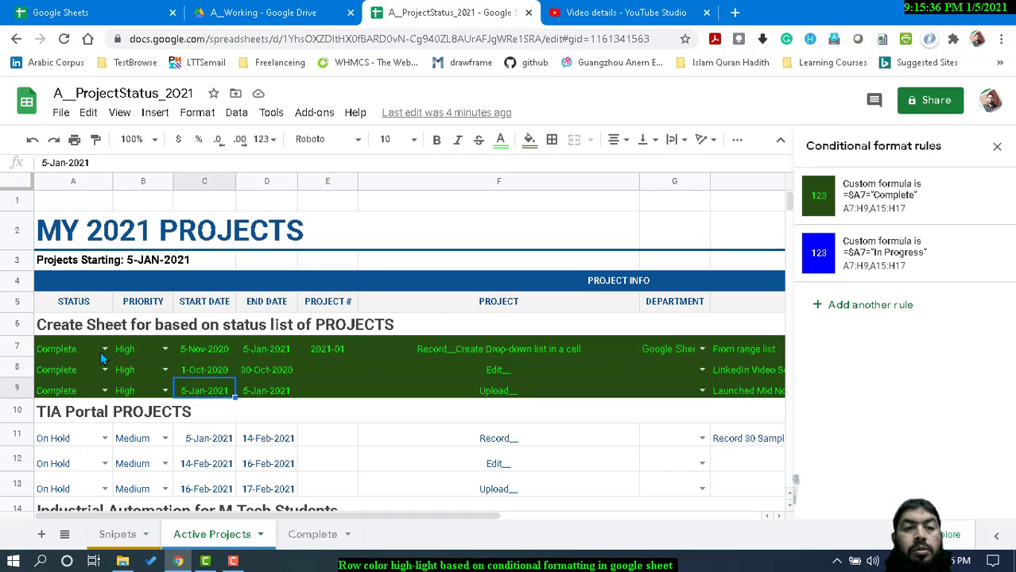
pyautogui.click(103, 352)
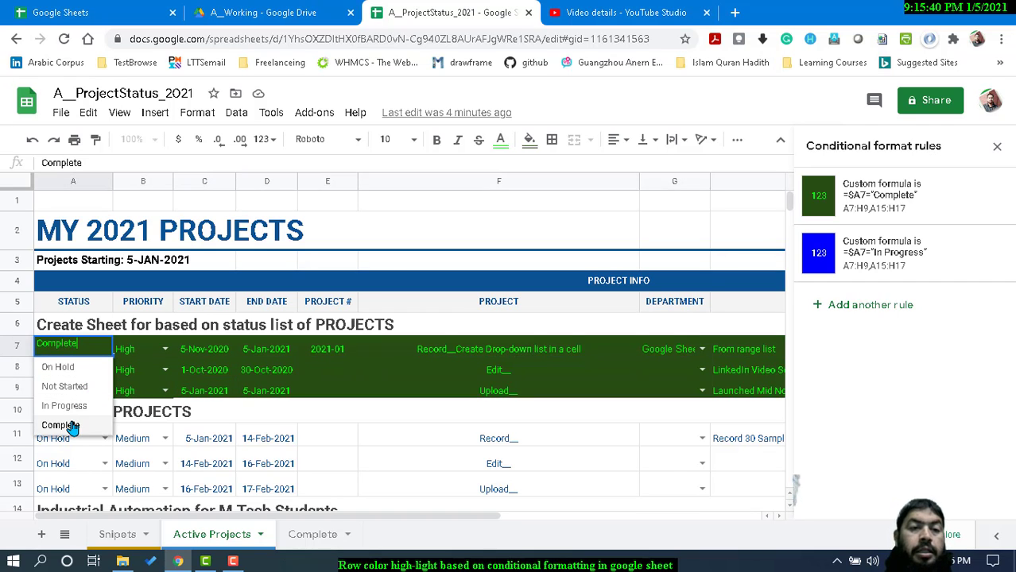
pyautogui.click(69, 387)
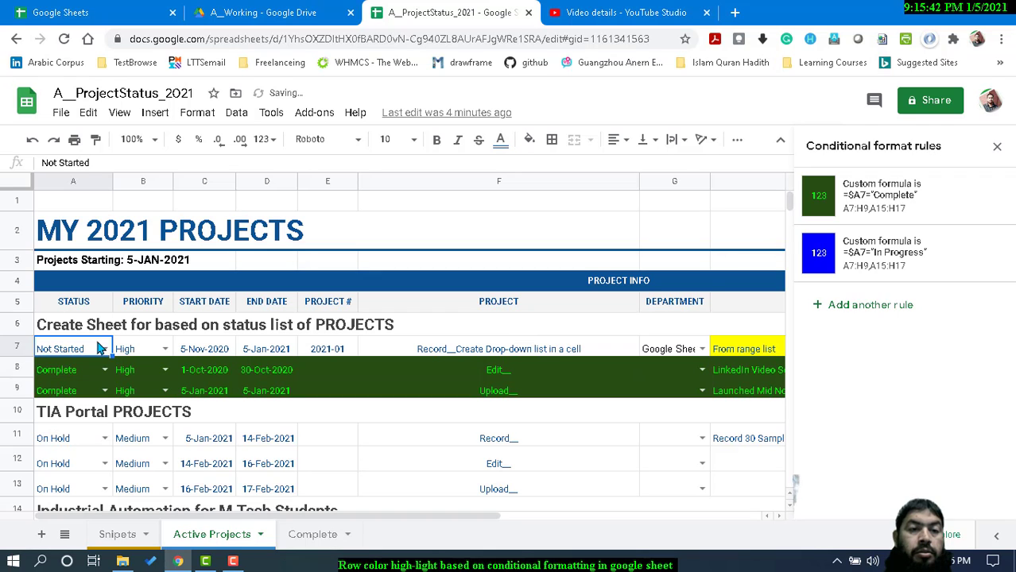
pyautogui.click(102, 345)
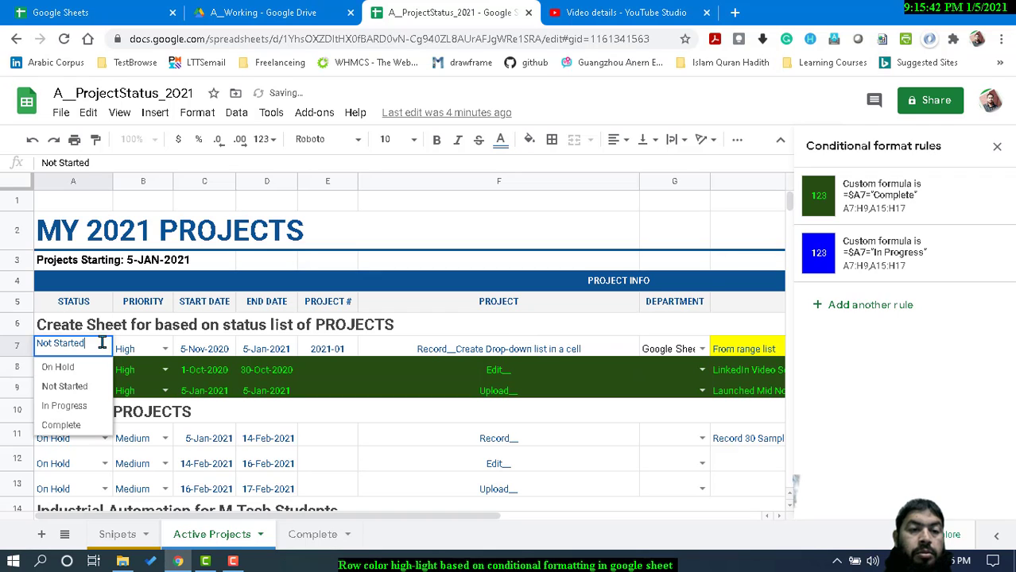
pyautogui.click(78, 427)
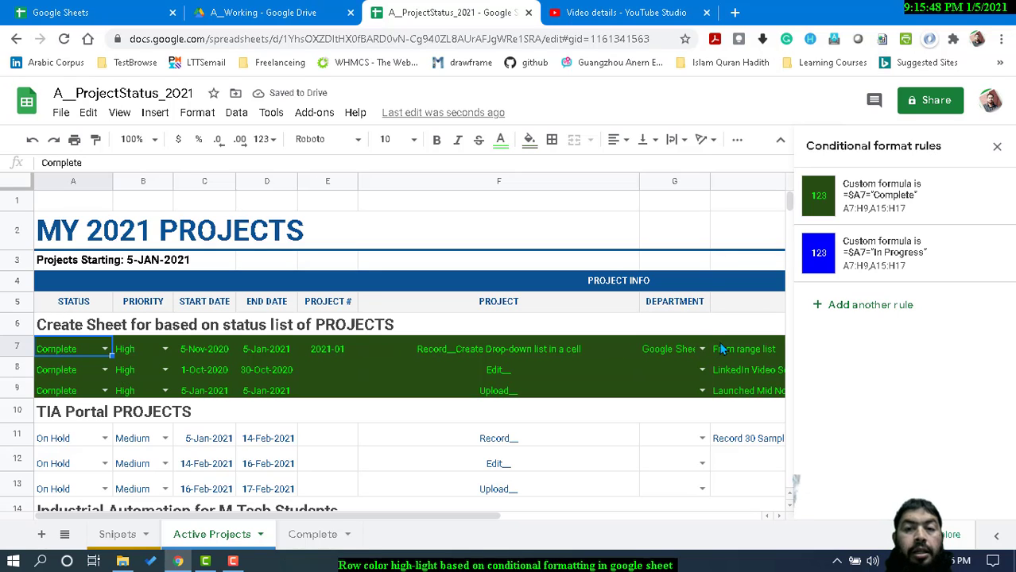
# Alternate row 7's status between In Progress and Not Started twice, finishing on Complete
pyautogui.doubleClick(103, 348)
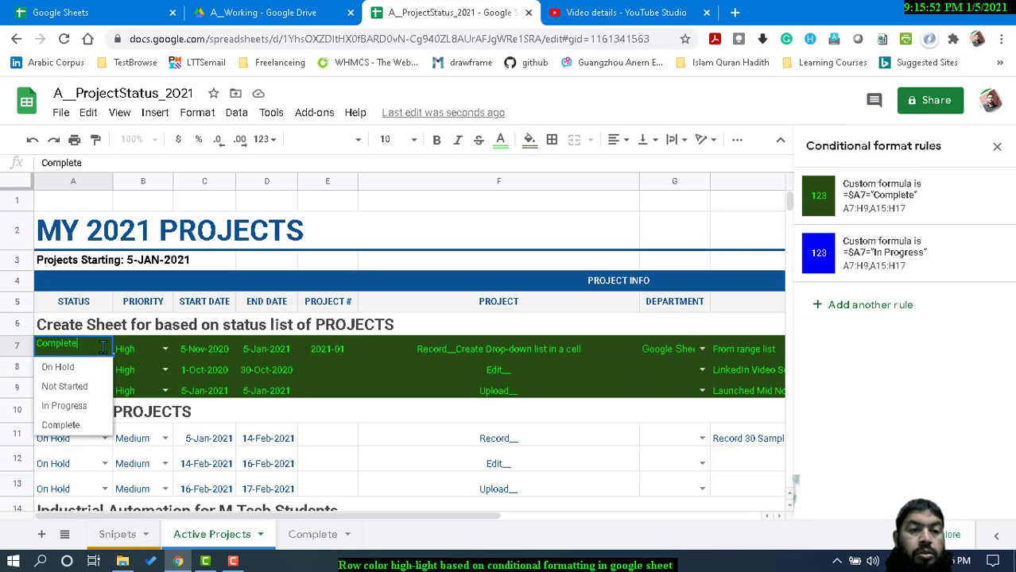
pyautogui.click(64, 405)
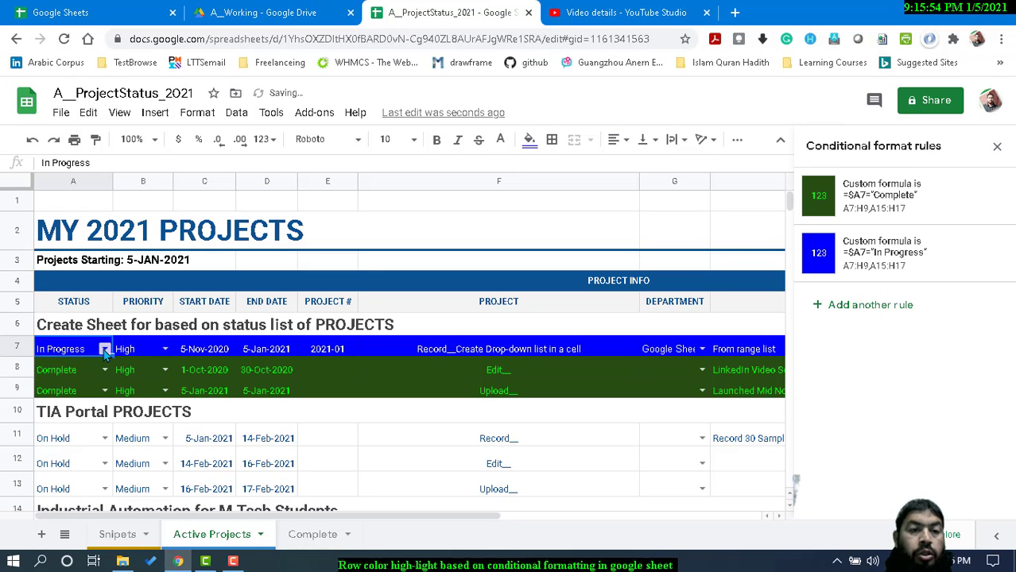
pyautogui.click(104, 349)
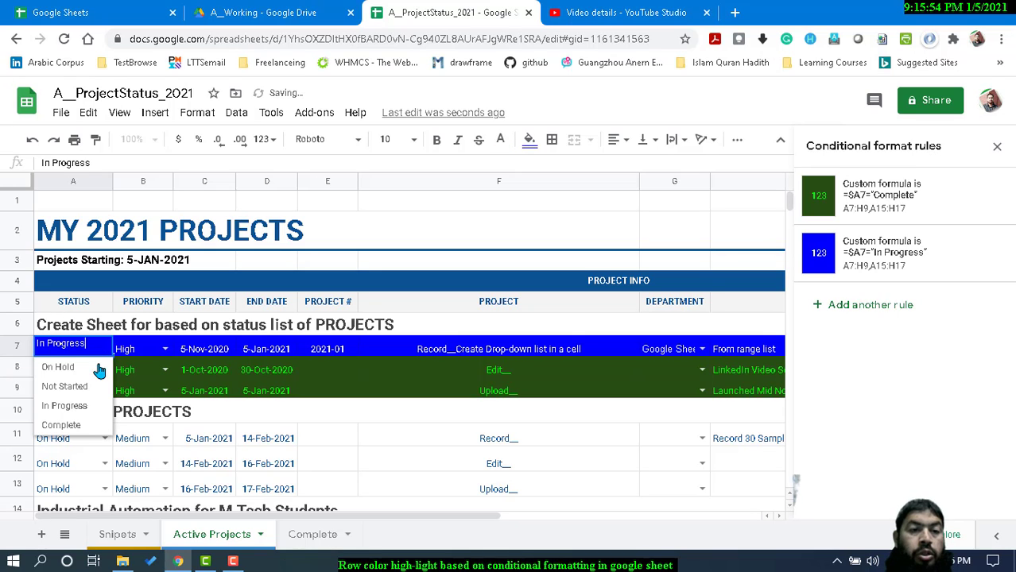
pyautogui.click(63, 387)
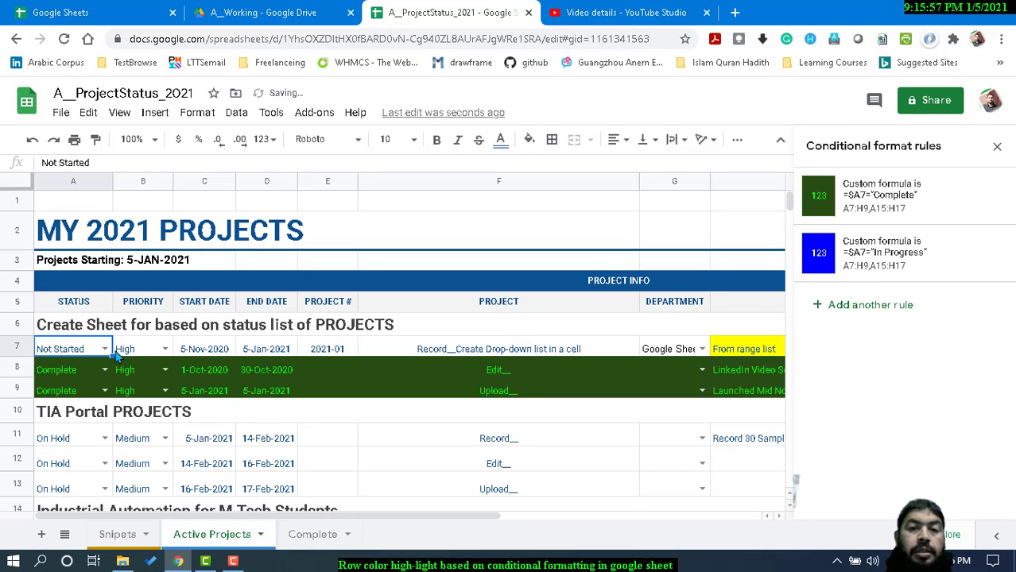
pyautogui.click(104, 349)
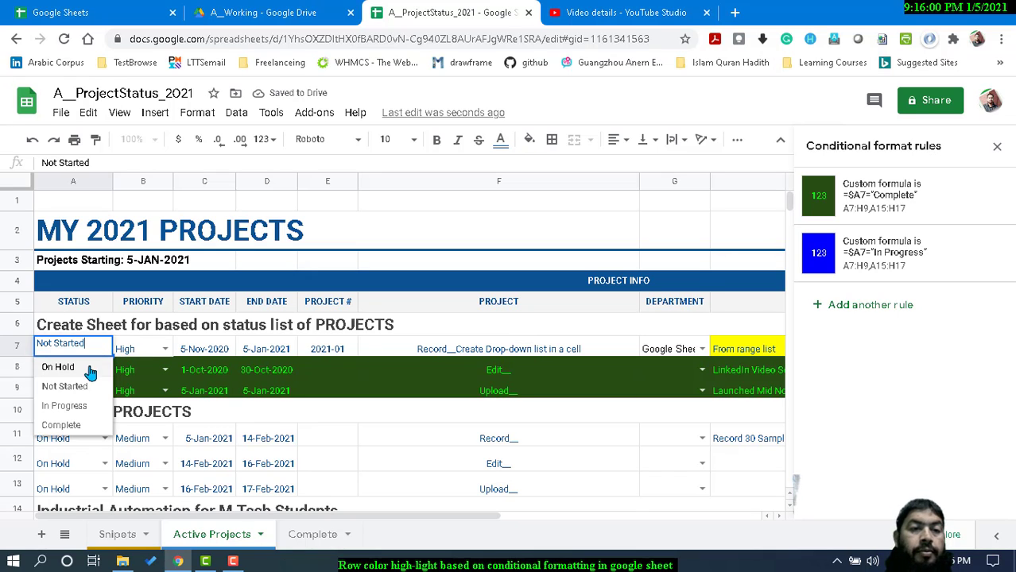
pyautogui.click(65, 406)
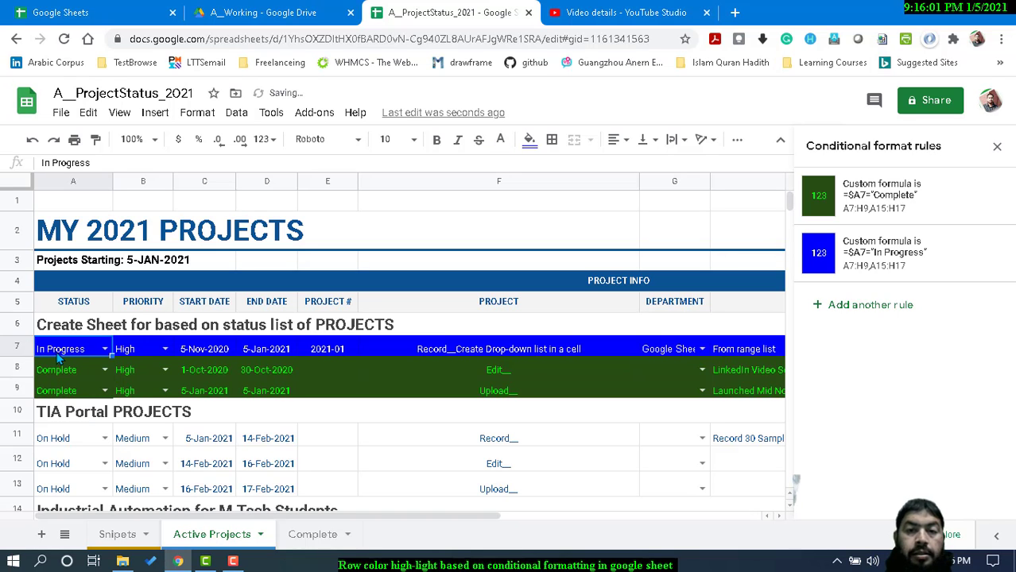
pyautogui.click(105, 350)
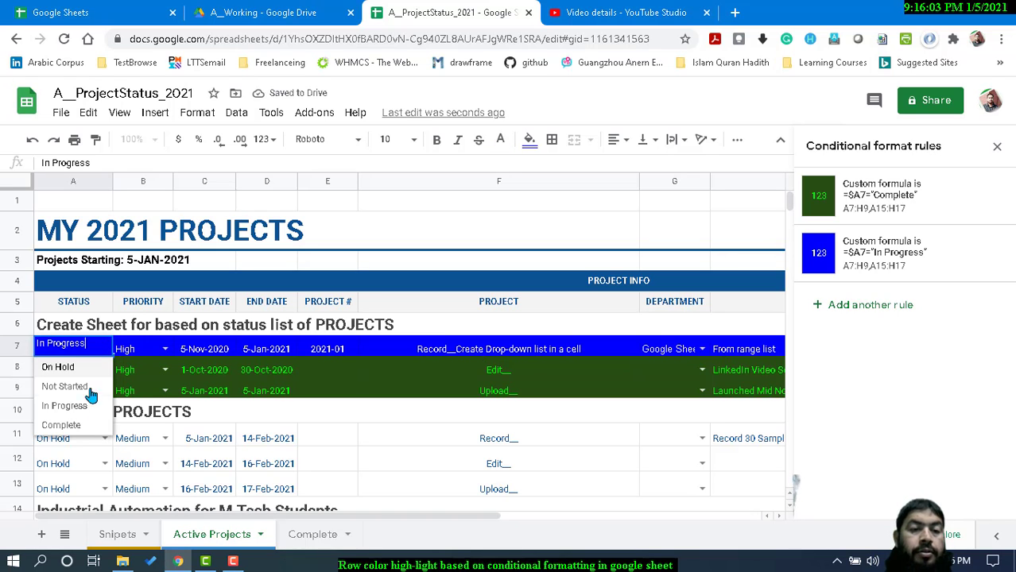
pyautogui.click(61, 425)
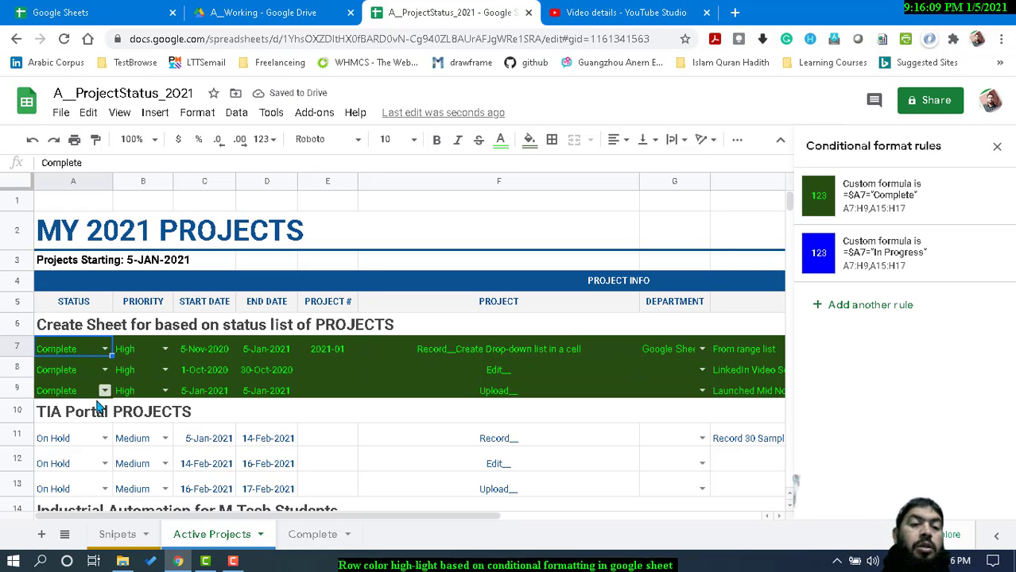
# Switch the first TIA Portal project's status in row 11 to Complete and back to On Hold
pyautogui.click(104, 438)
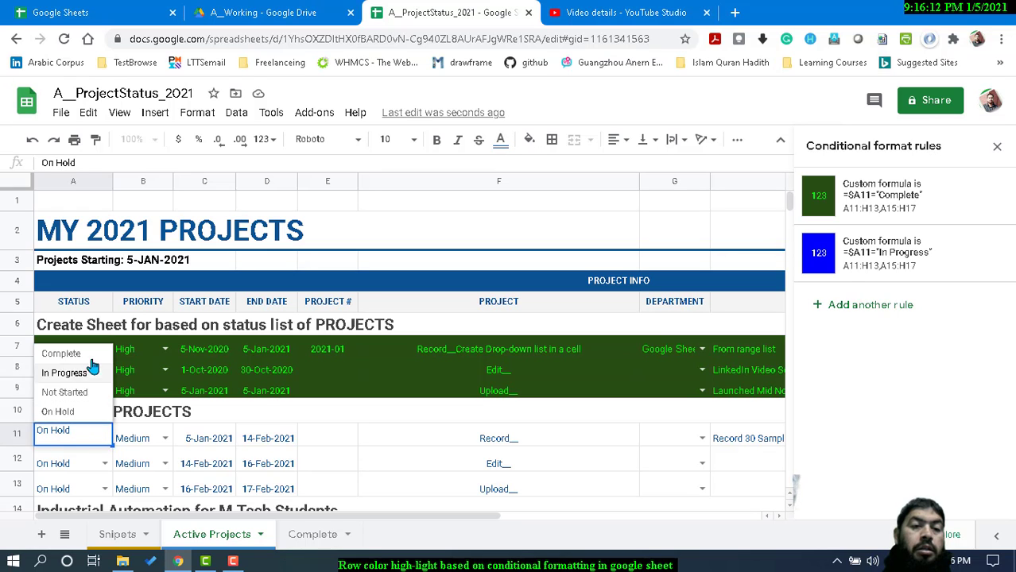
pyautogui.click(87, 355)
pyautogui.click(104, 438)
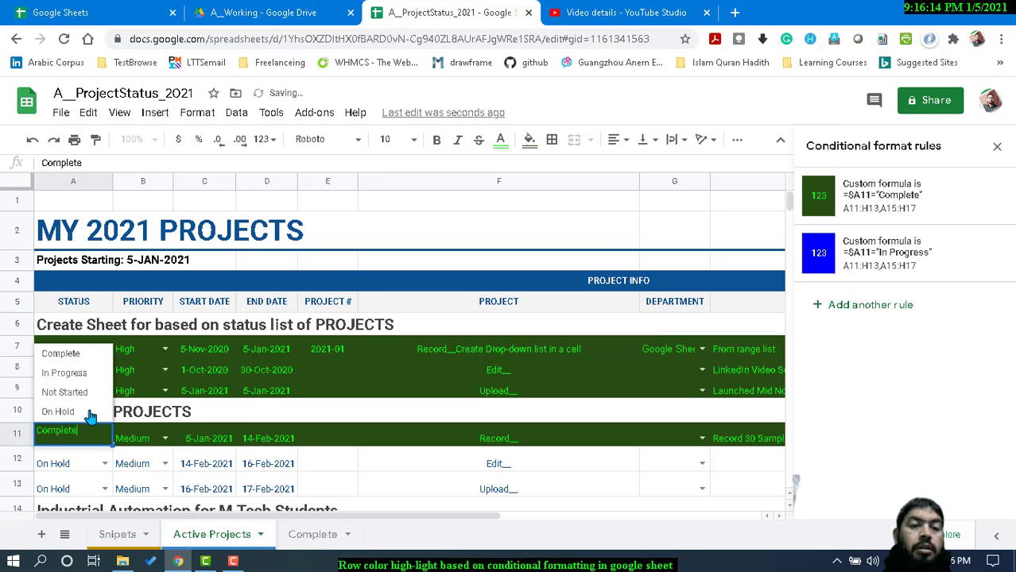
pyautogui.click(87, 407)
pyautogui.click(288, 469)
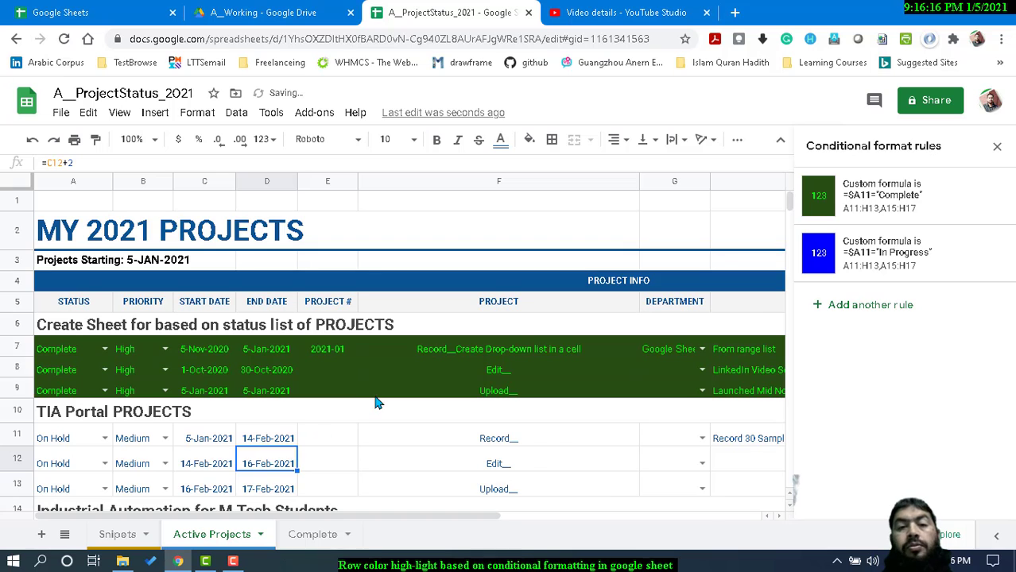
# Select rows 7 to 9 and show their conditional formatting rules
pyautogui.scroll(-3, 378, 401)
pyautogui.scroll(3, 382, 401)
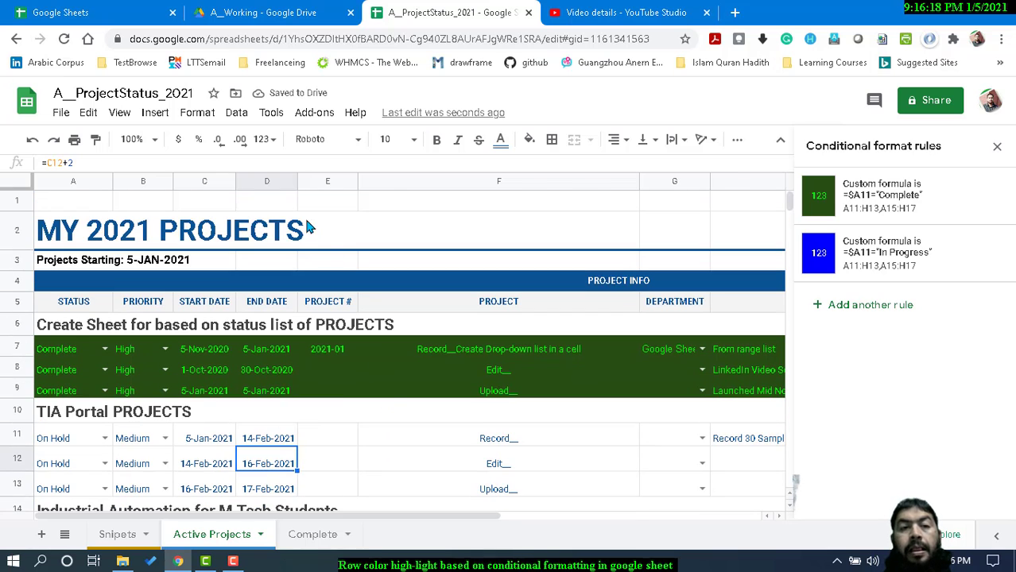
pyautogui.click(18, 349)
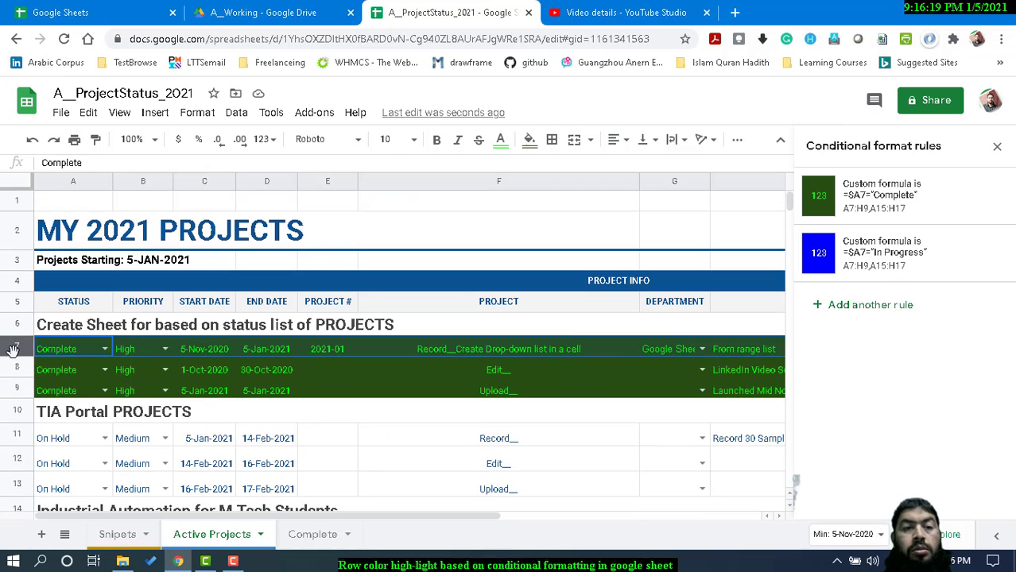
pyautogui.keyDown('shift'); pyautogui.click(17, 389); pyautogui.keyUp('shift')
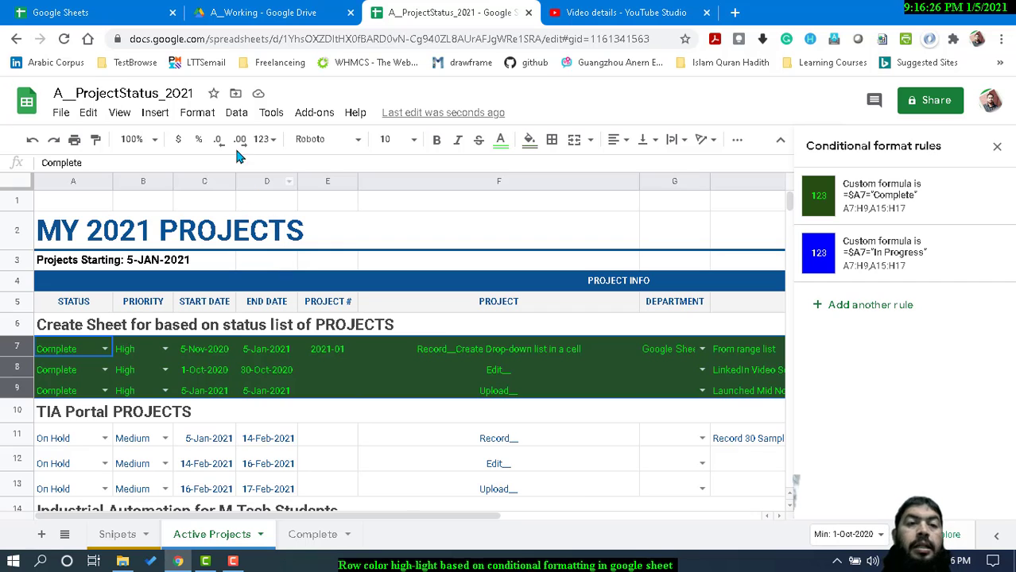
pyautogui.click(236, 114)
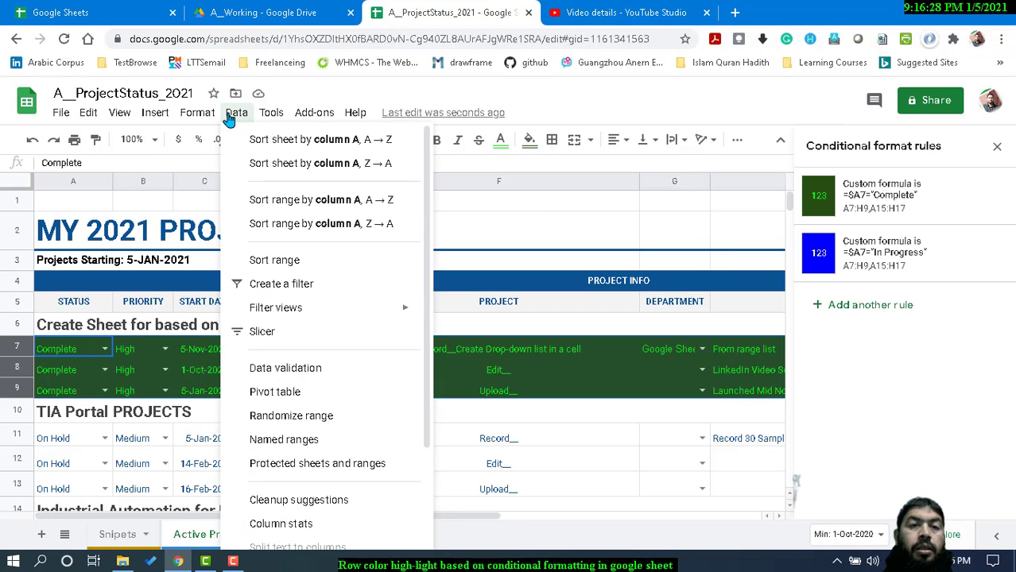
pyautogui.moveTo(197, 112)
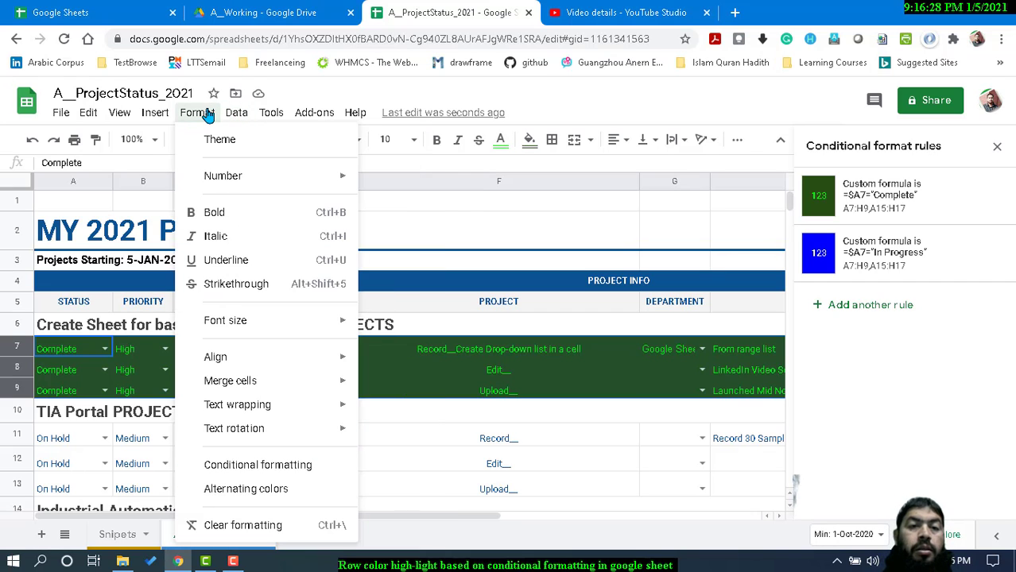
pyautogui.click(262, 473)
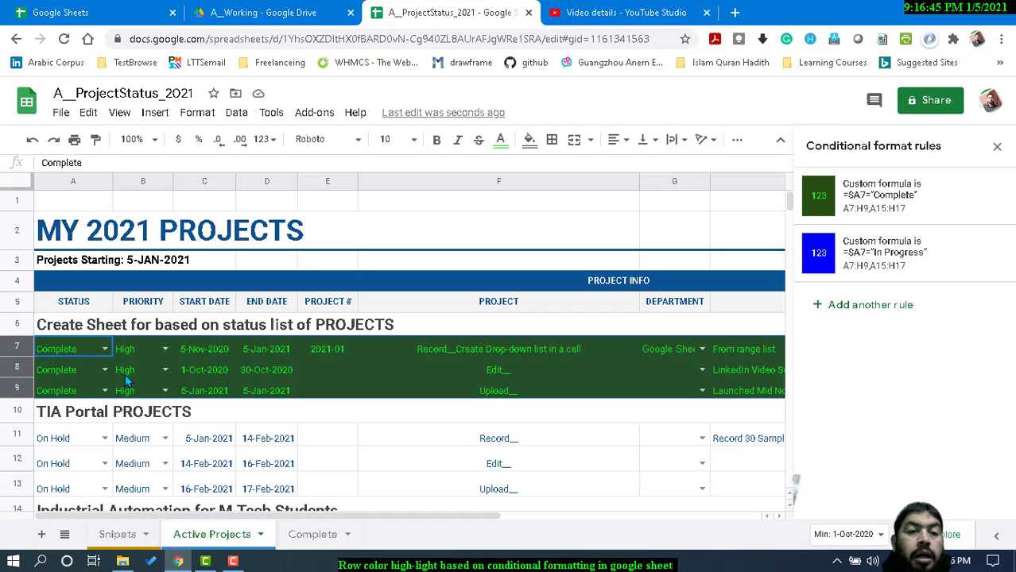
# Test the blue rule by setting cell A7 to In Progress, and return it to Complete
pyautogui.click(104, 349)
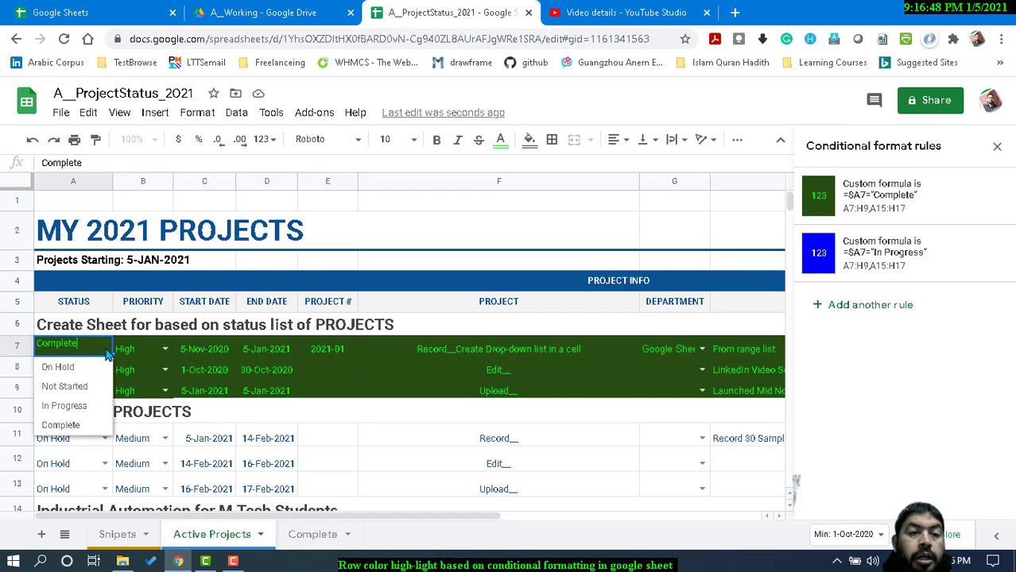
pyautogui.click(65, 406)
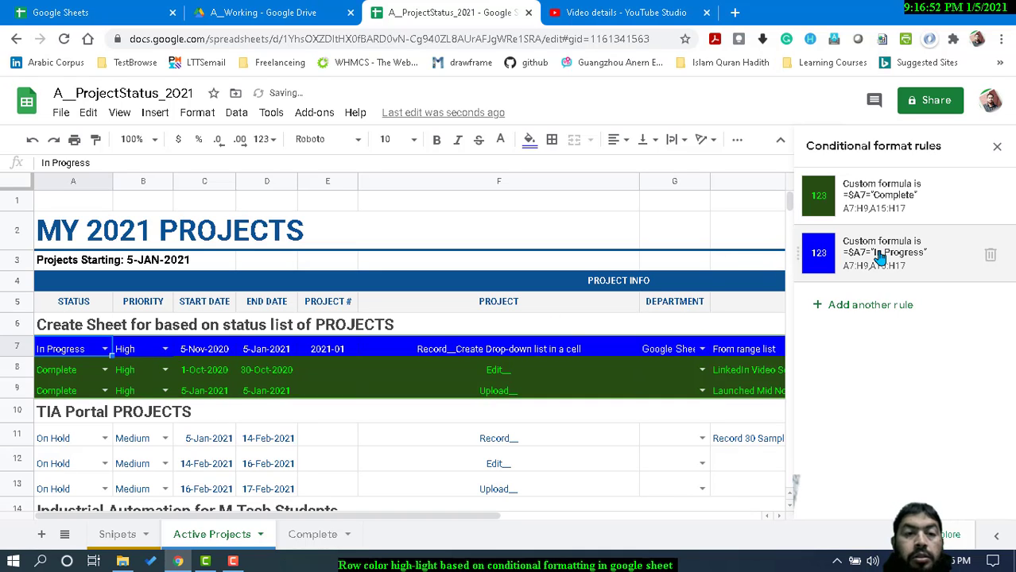
pyautogui.click(105, 350)
pyautogui.click(89, 426)
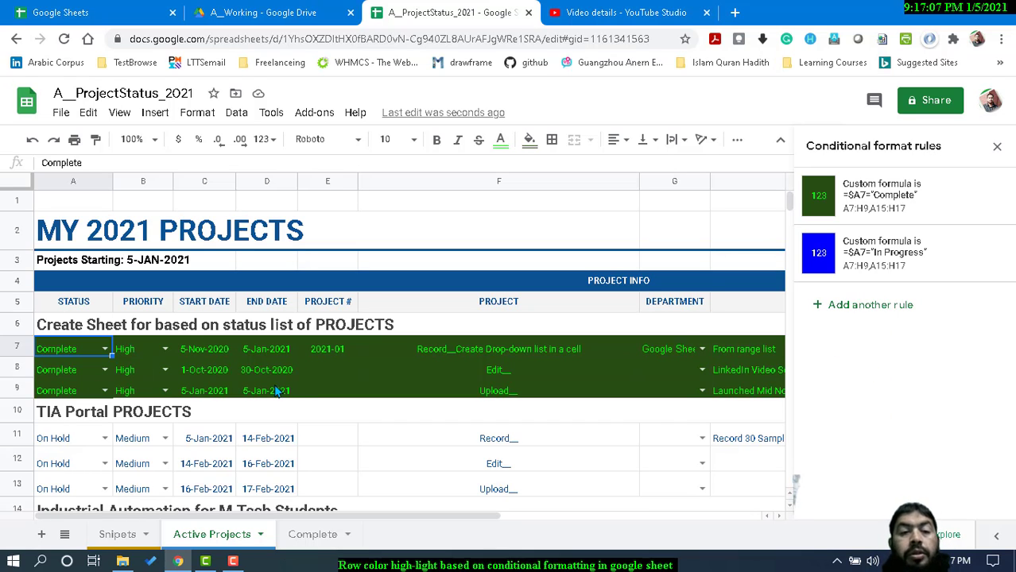
# Close and reopen the conditional formatting rules, and open the "Complete" rule to examine its range and formula
pyautogui.click(910, 204)
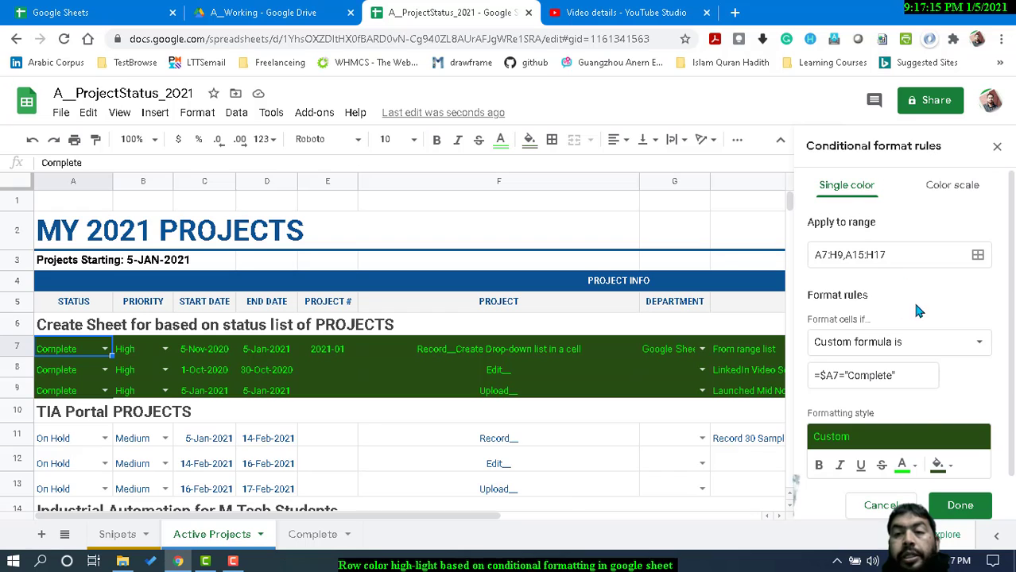
pyautogui.click(995, 151)
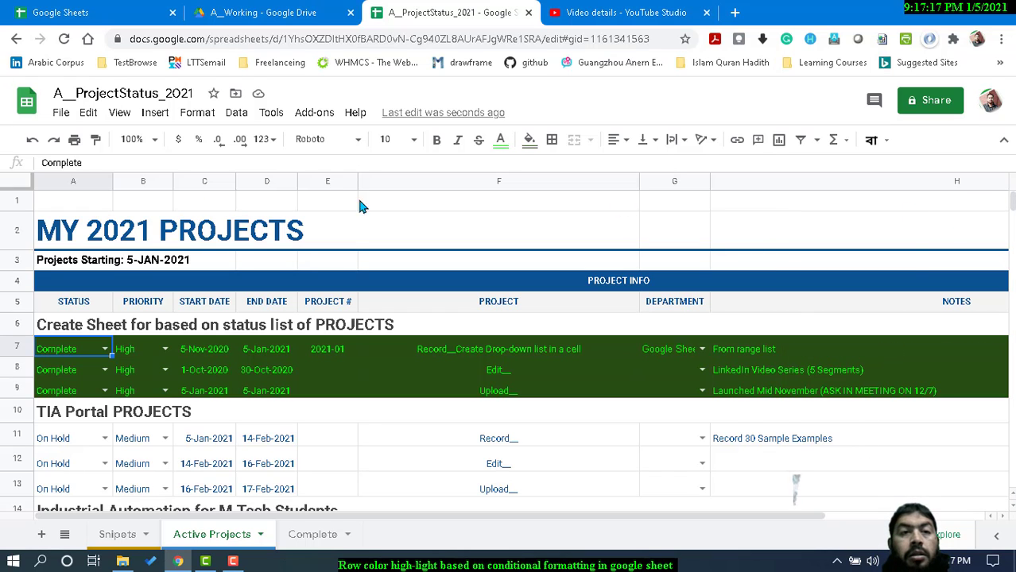
pyautogui.click(201, 118)
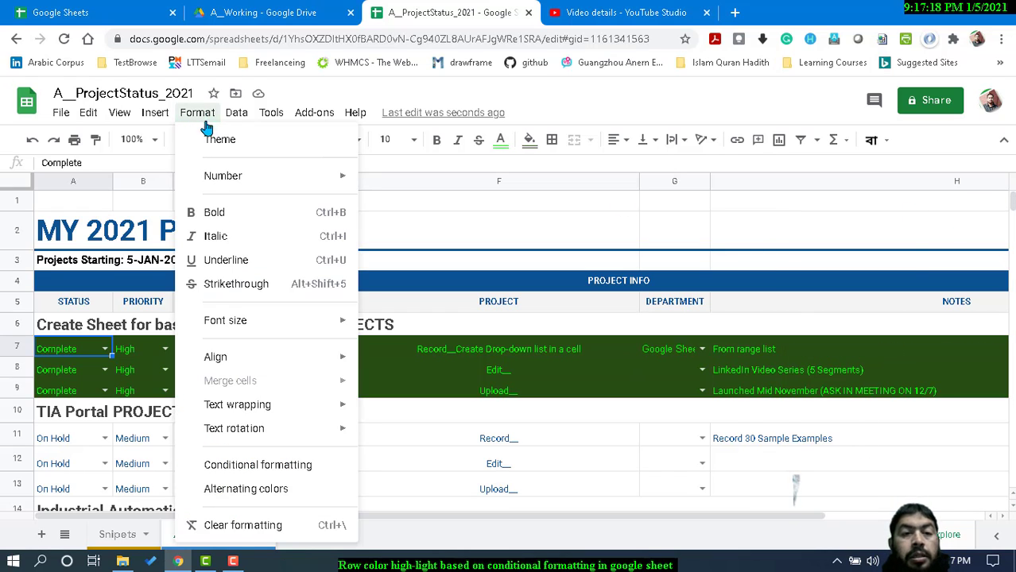
pyautogui.click(263, 468)
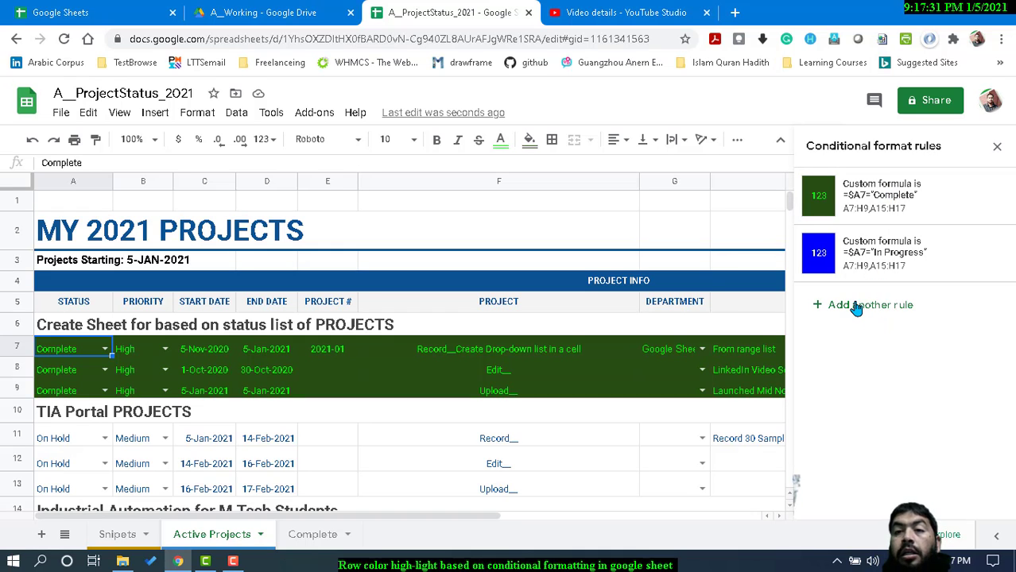
pyautogui.click(883, 205)
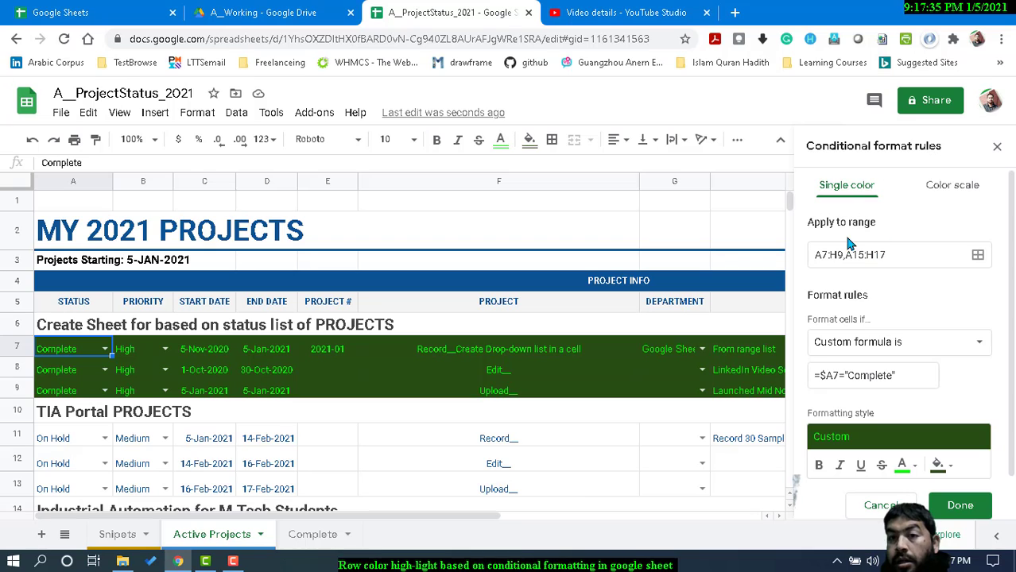
# Select rows 7 to 9 and choose "Custom formula is" as the condition of the "Complete" rule
pyautogui.keyDown('shift'); pyautogui.click(20, 385); pyautogui.keyUp('shift')
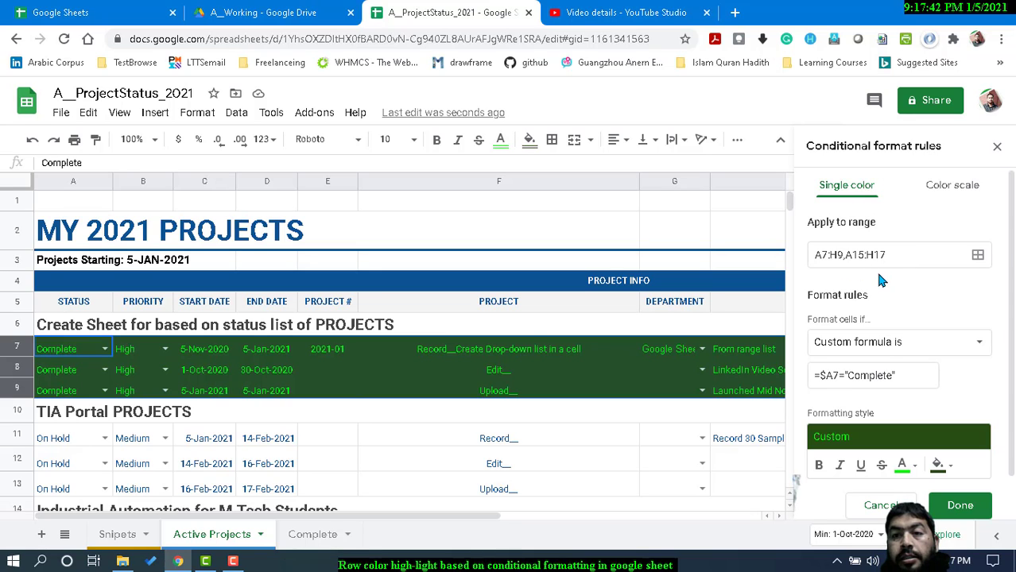
pyautogui.click(894, 346)
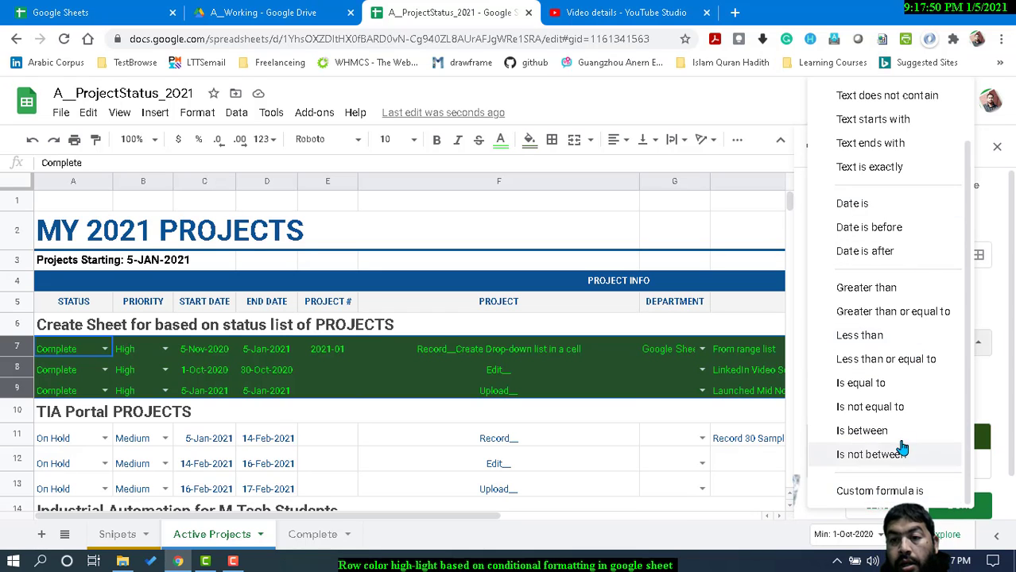
pyautogui.click(922, 498)
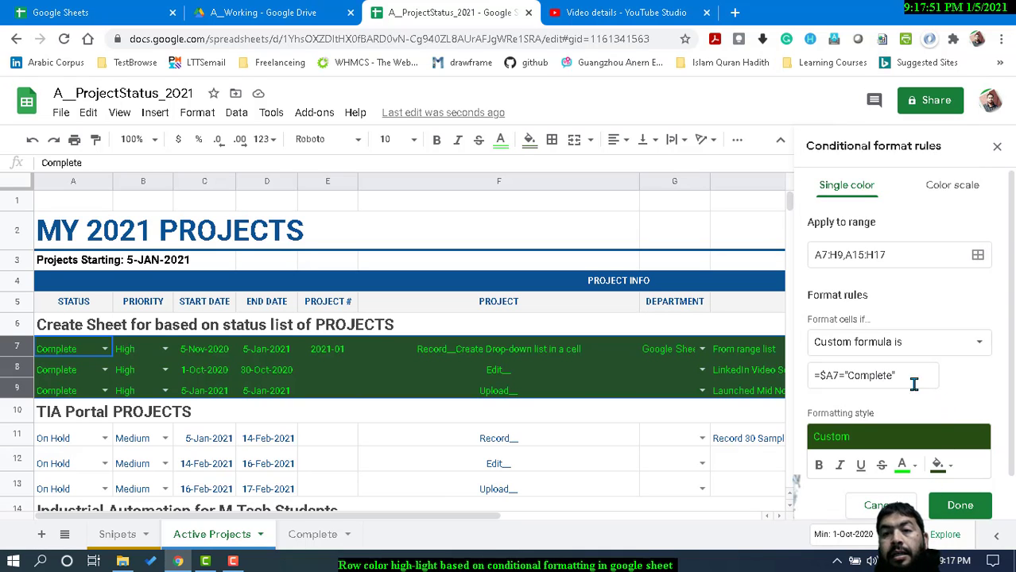
# Demonstrate locking the row reference in the "Complete" rule's formula as $A$7, and restore =$A7="Complete"
pyautogui.click(820, 378)
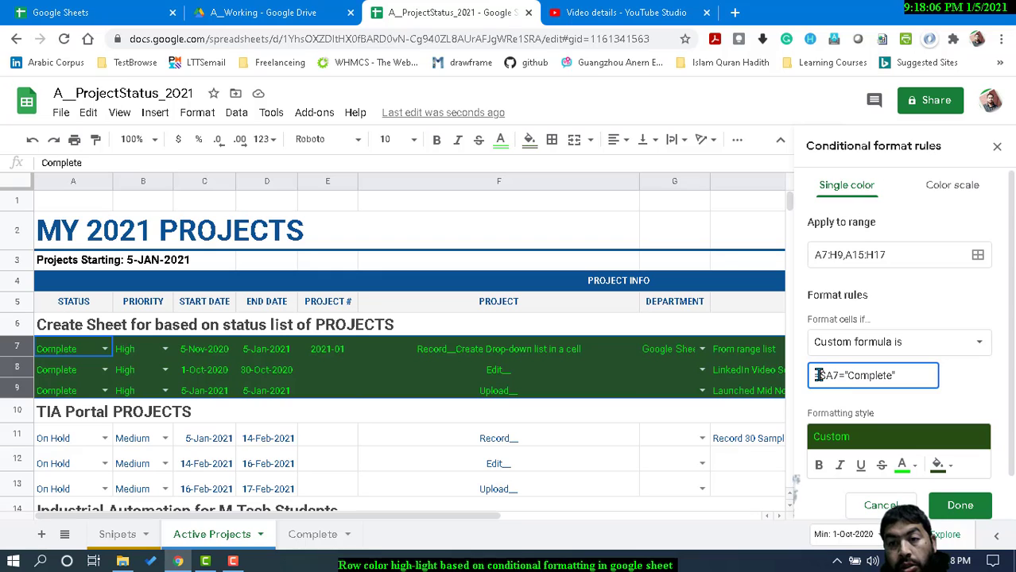
pyautogui.moveTo(819, 375); pyautogui.dragTo(896, 376)
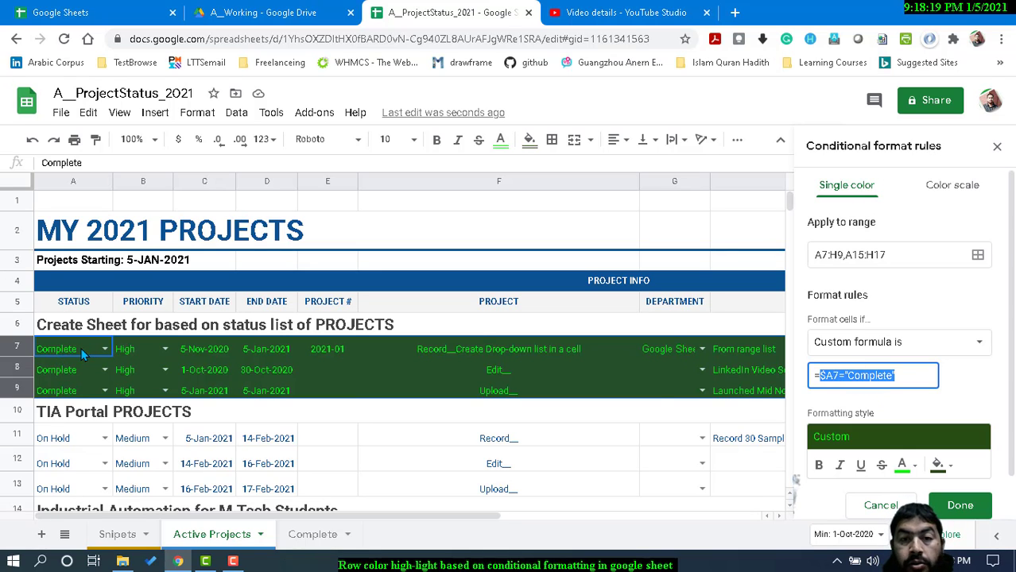
pyautogui.click(833, 376)
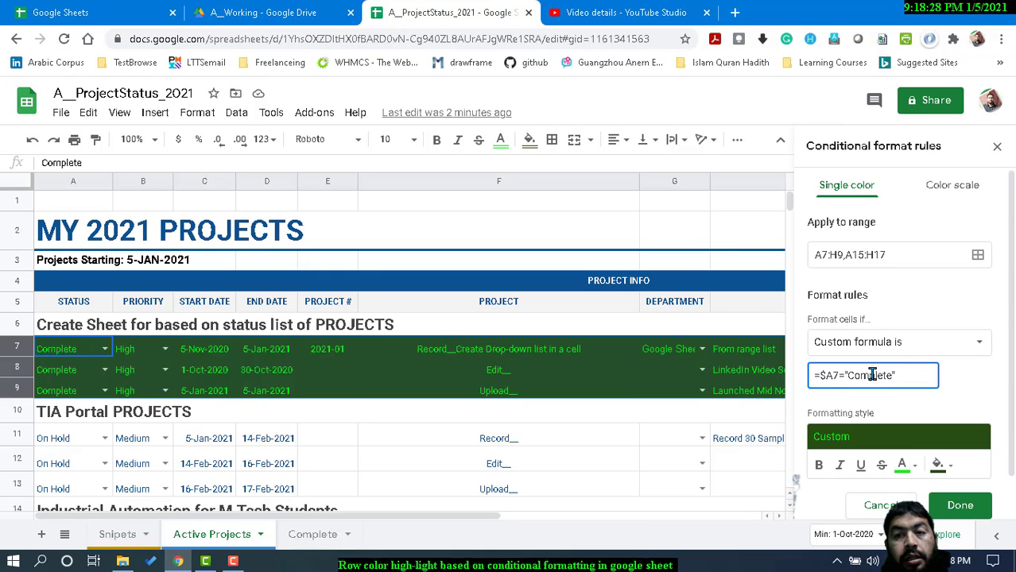
pyautogui.write('$')
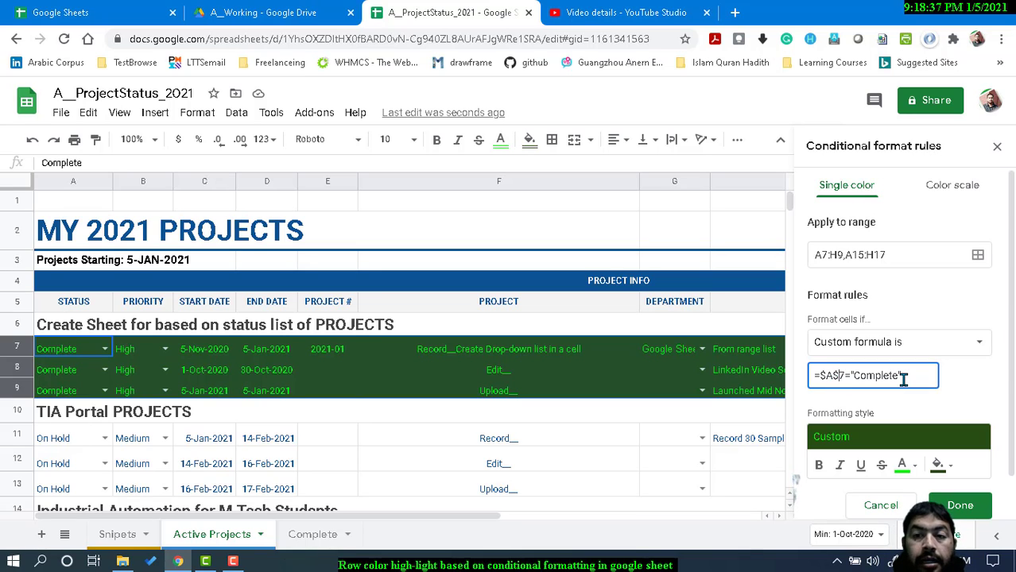
pyautogui.press('BackSpace')
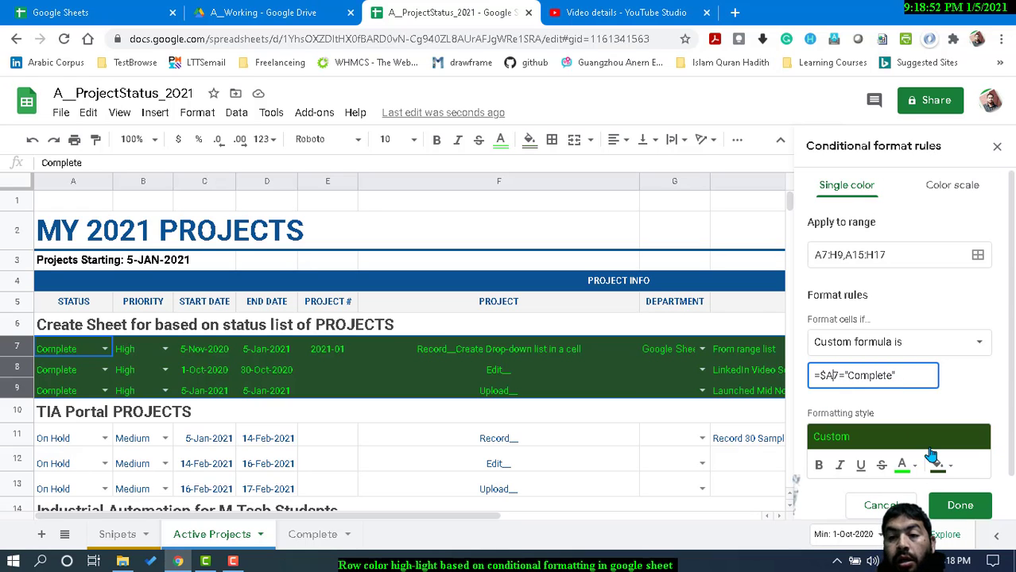
# Check the fill and text colour choices of the "Complete" rule and finish editing the rule
pyautogui.click(943, 469)
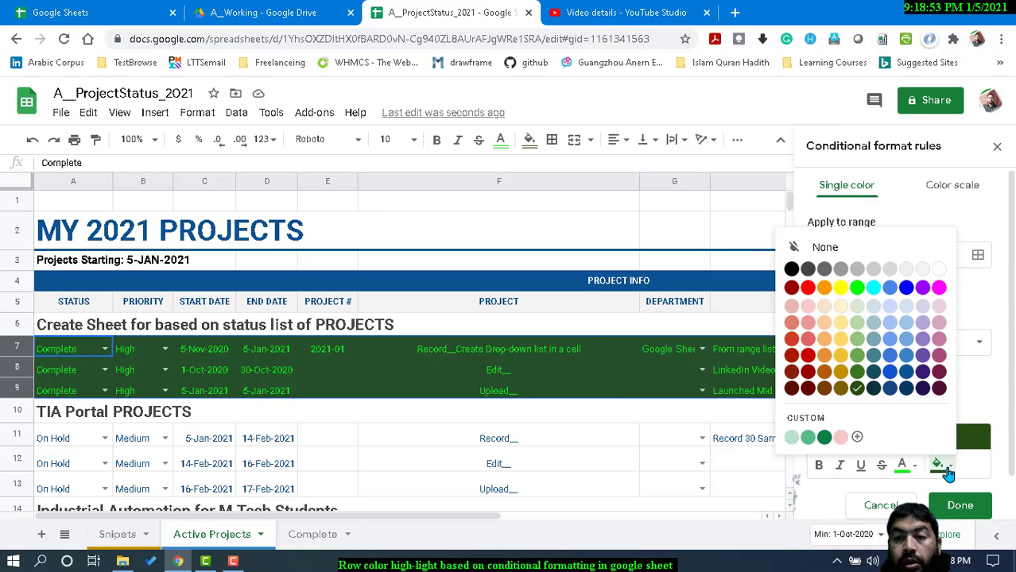
pyautogui.click(902, 469)
pyautogui.click(938, 467)
pyautogui.click(902, 471)
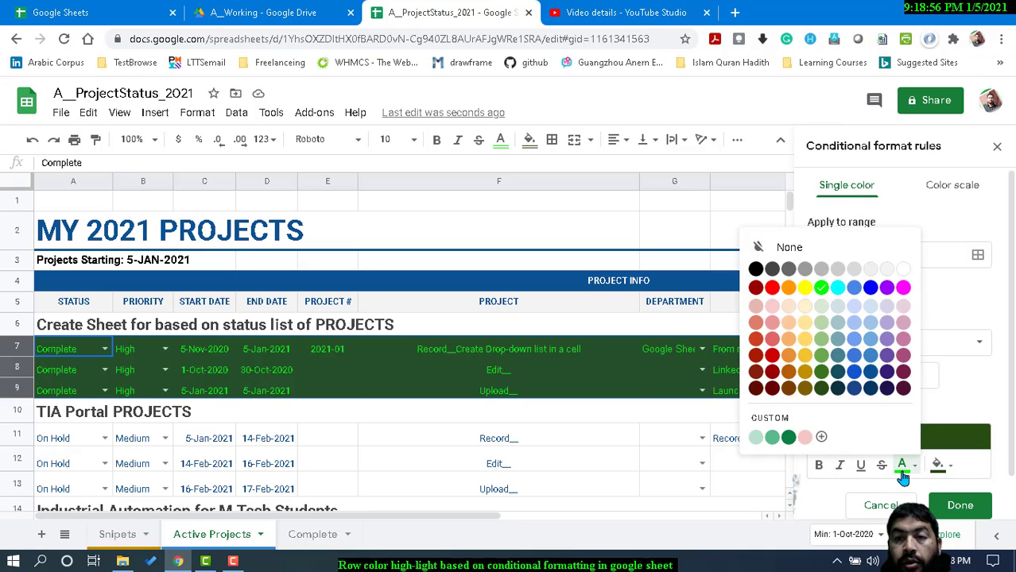
pyautogui.click(902, 471)
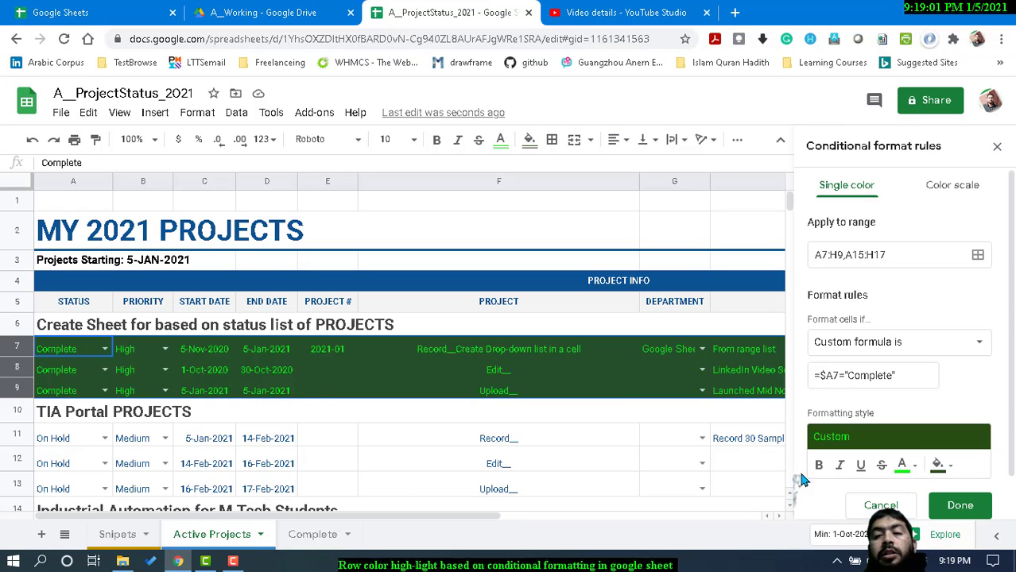
pyautogui.click(959, 506)
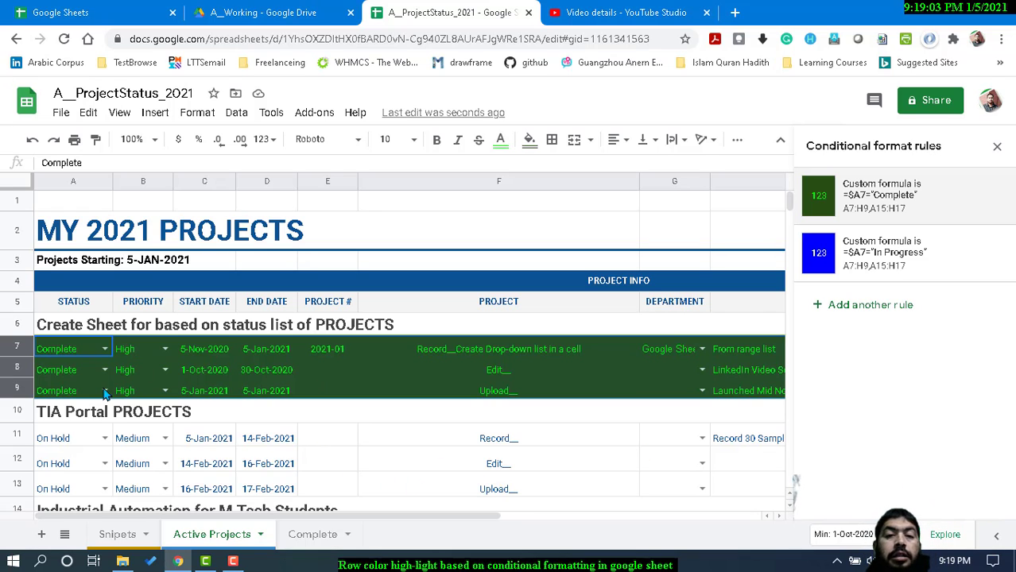
# Test the row colours by setting the status in cell A7 to Not Started, Complete and In Progress in turn
pyautogui.click(104, 352)
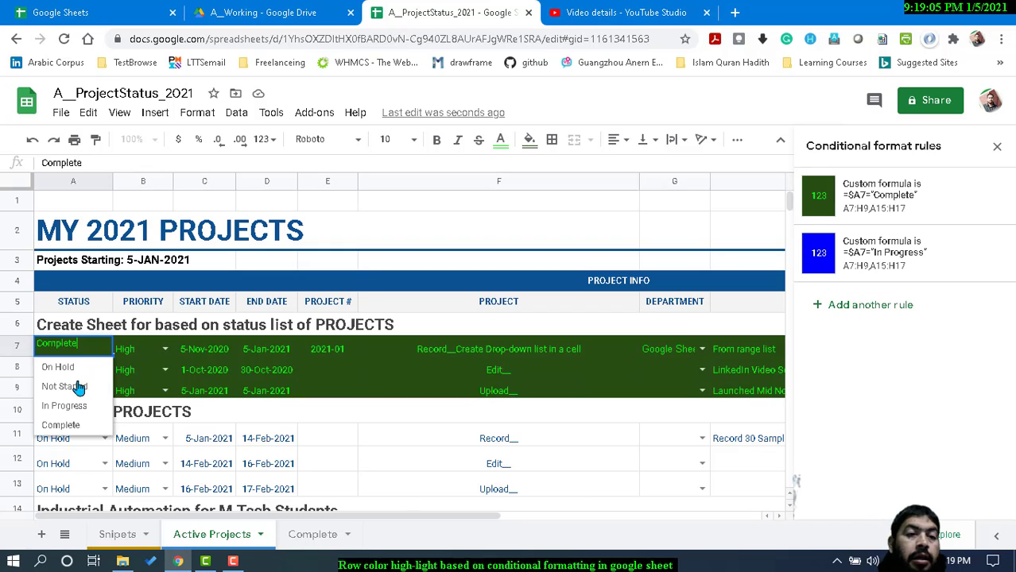
pyautogui.click(70, 387)
pyautogui.click(105, 350)
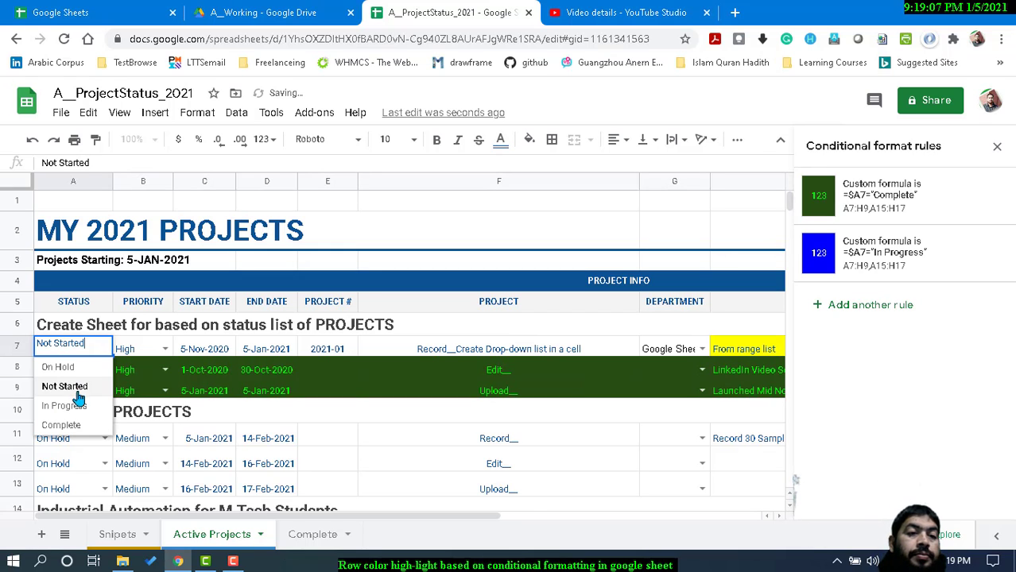
pyautogui.click(67, 425)
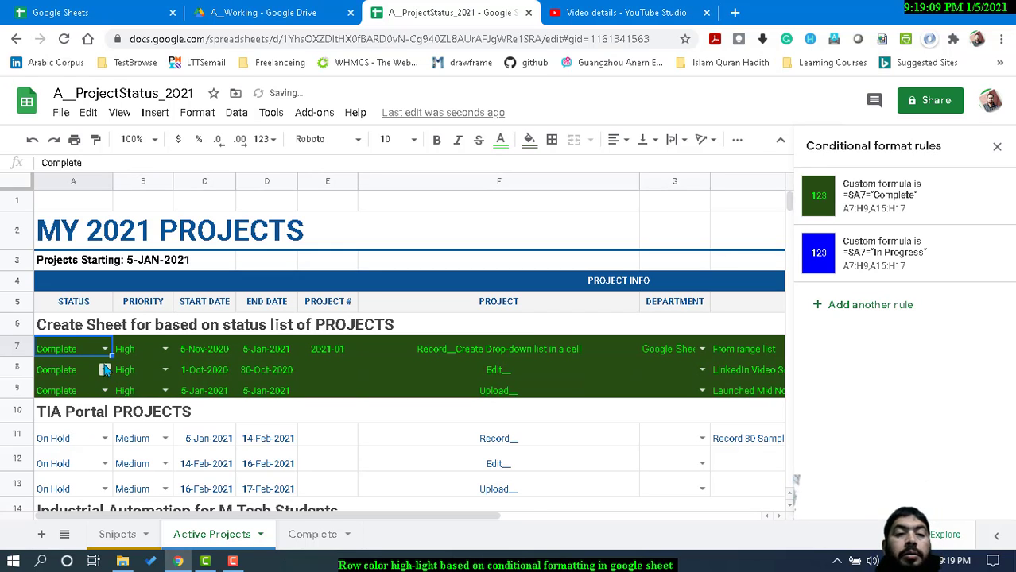
pyautogui.click(104, 349)
pyautogui.click(76, 404)
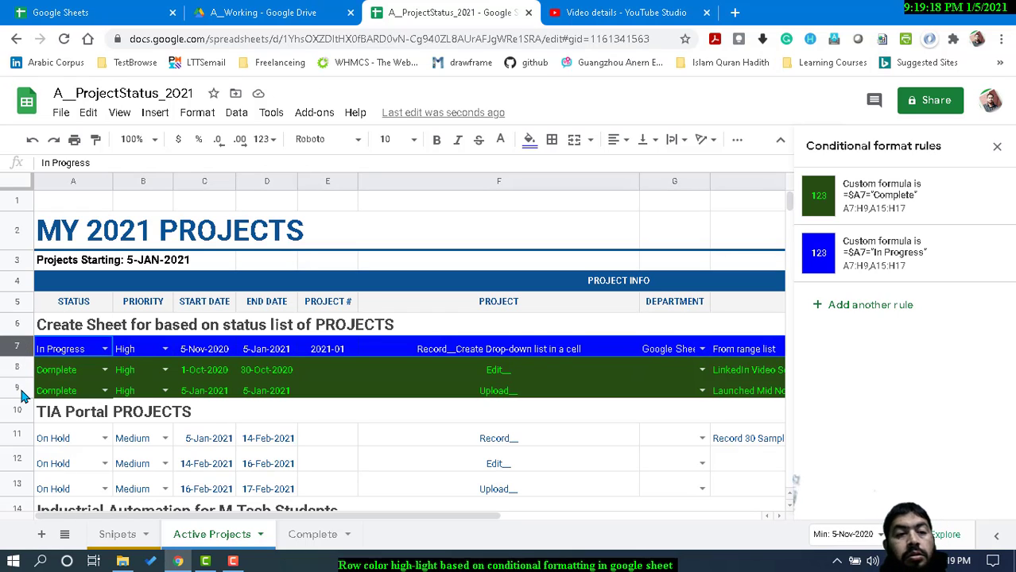
# Select rows 7 to 9, examine the "In Progress" rule's formula and formatting style, and leave the rule and the row selection
pyautogui.keyDown('shift'); pyautogui.click(21, 387); pyautogui.keyUp('shift')
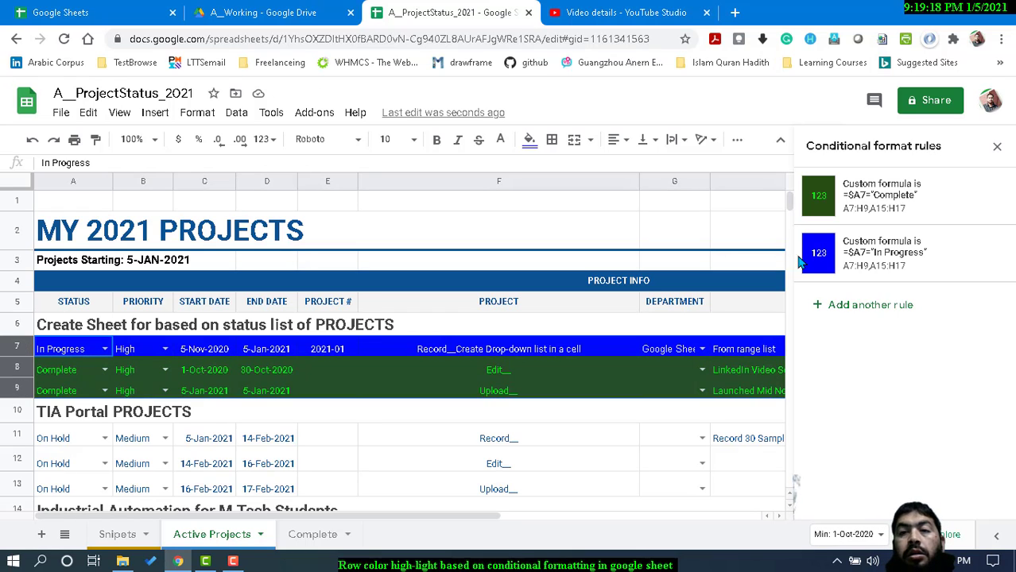
pyautogui.click(914, 257)
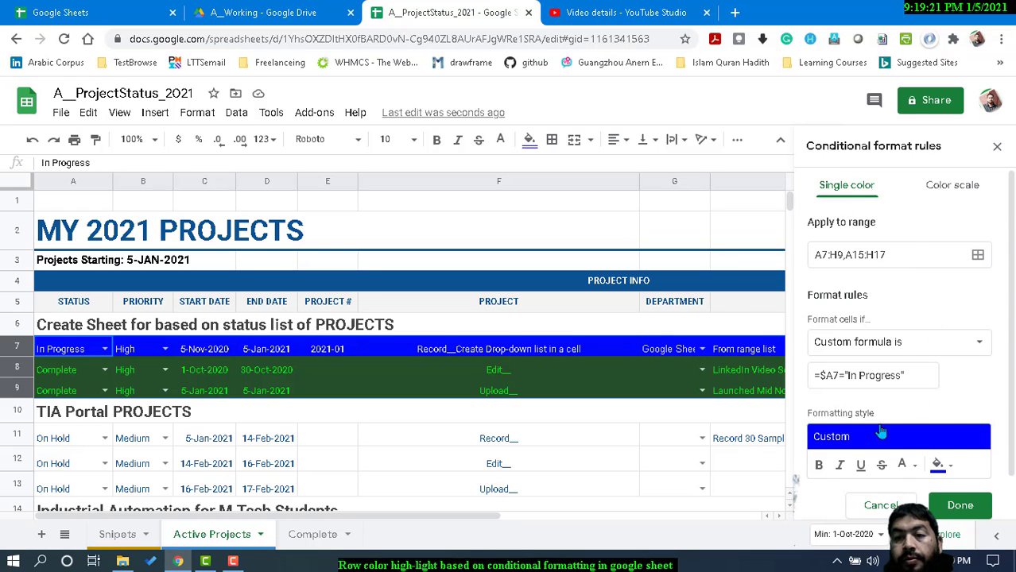
pyautogui.scroll(-1, 963, 501)
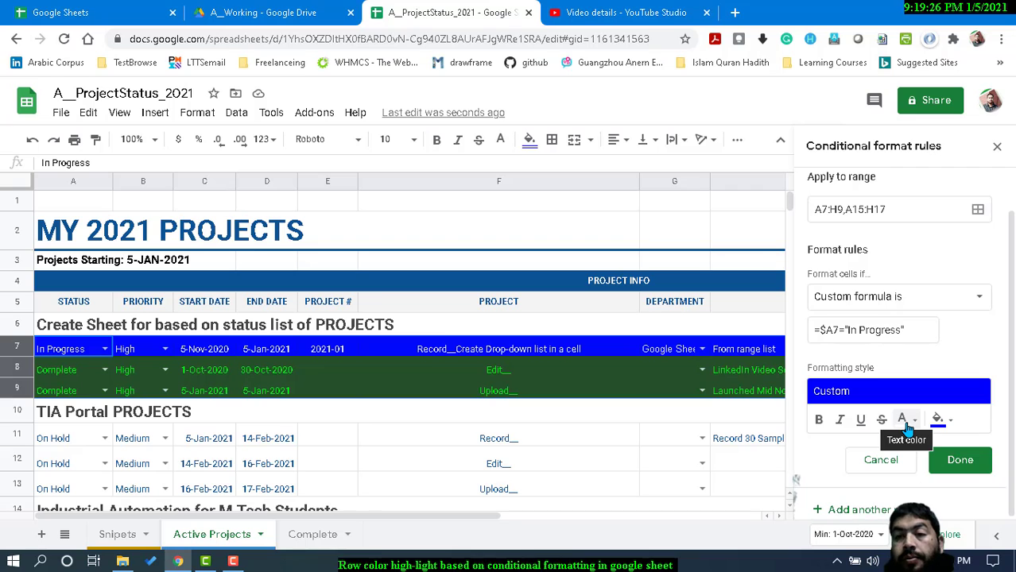
pyautogui.click(825, 330)
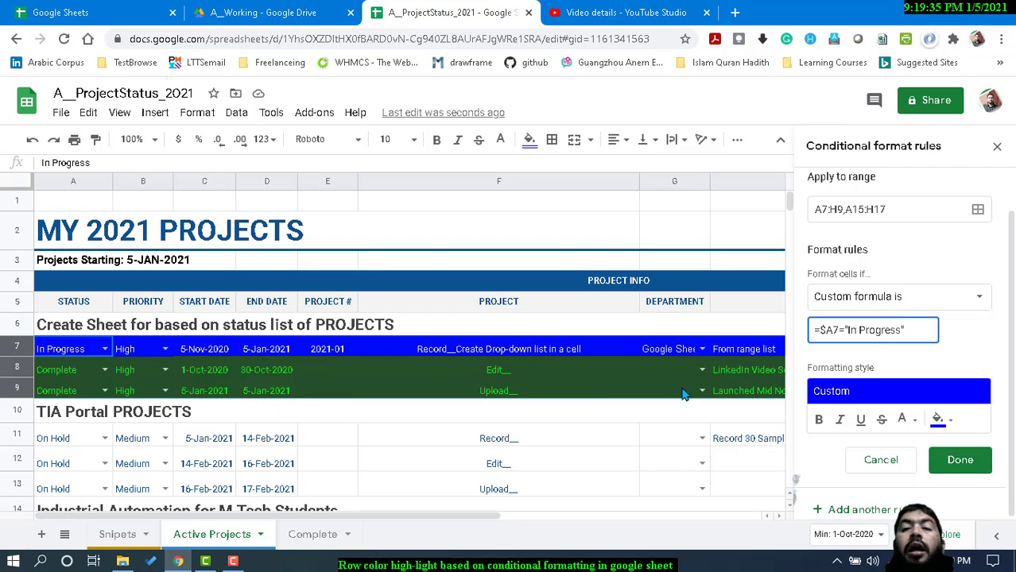
pyautogui.click(901, 461)
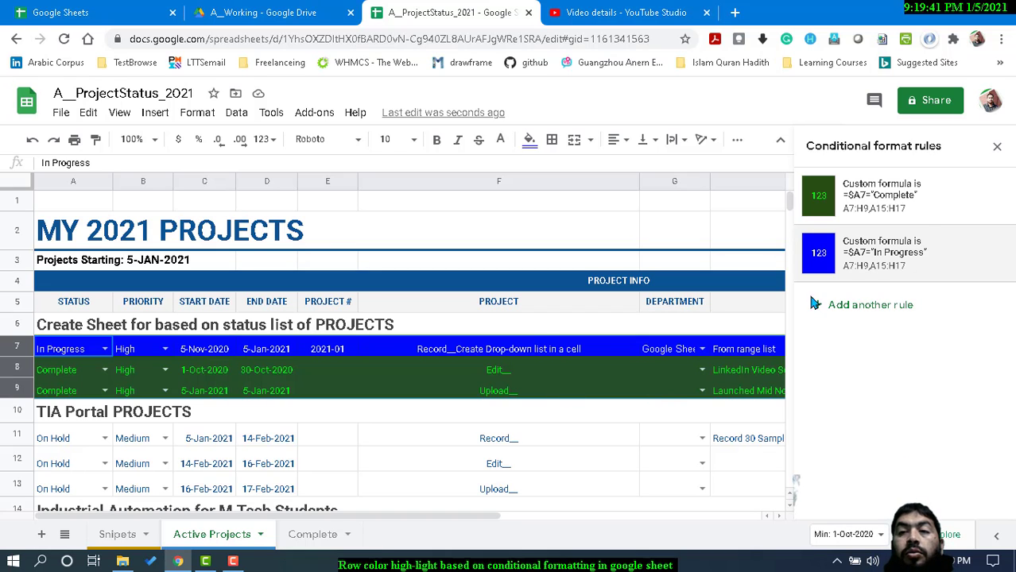
pyautogui.click(435, 285)
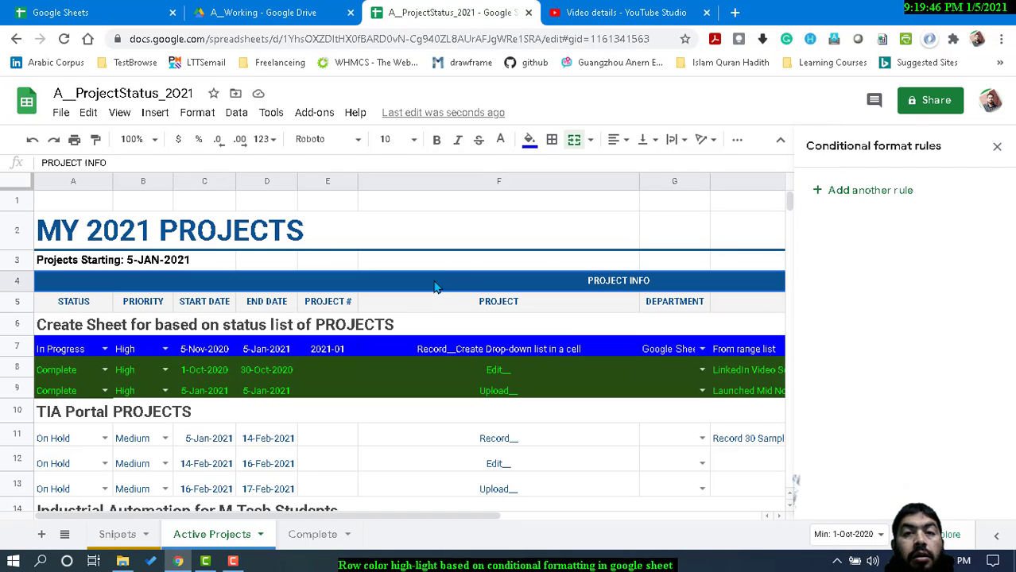